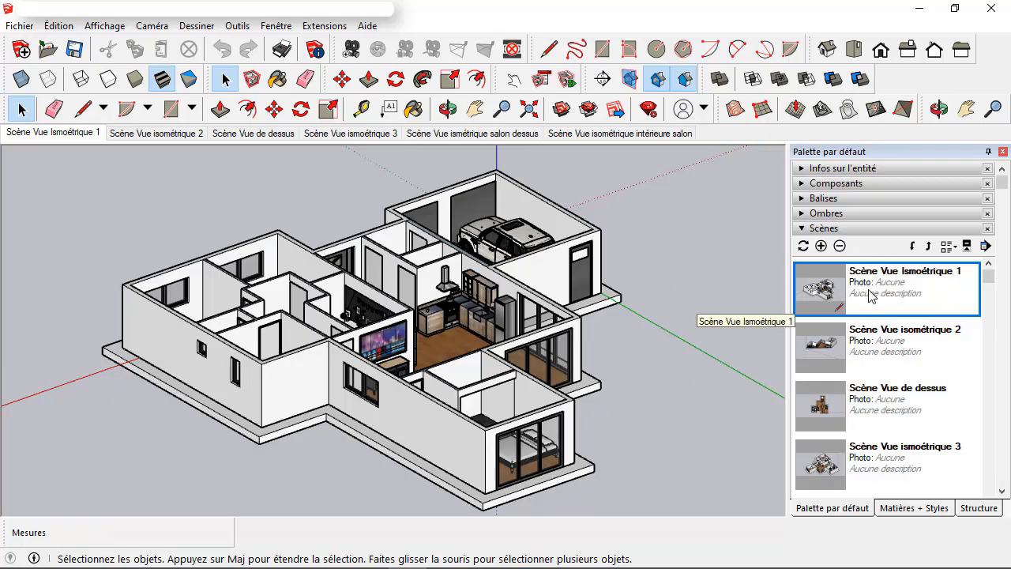
- View each of the model's other saved scenes in order, then return to Scène Vue Ismoétrique 1
click(868, 341)
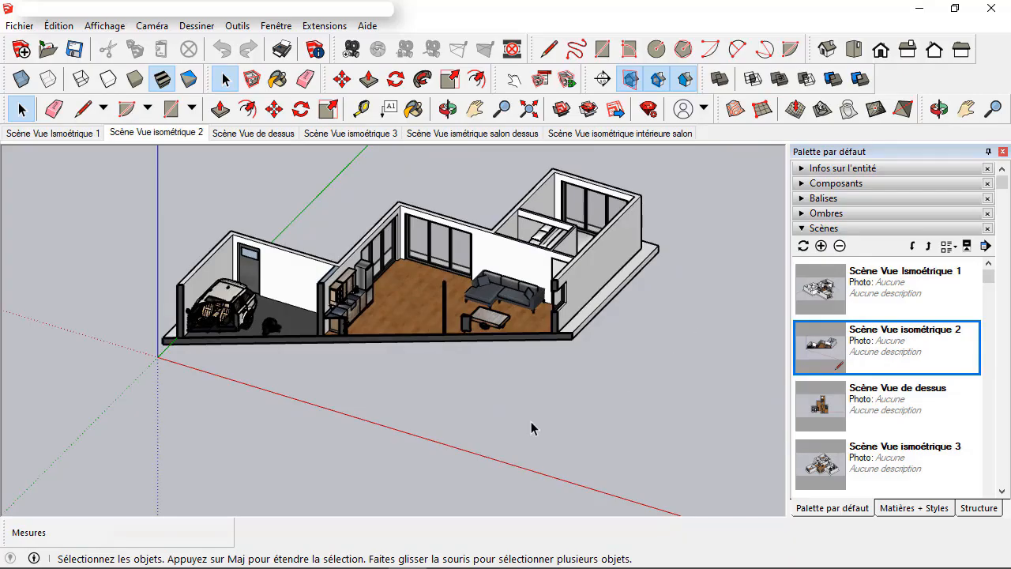
click(884, 402)
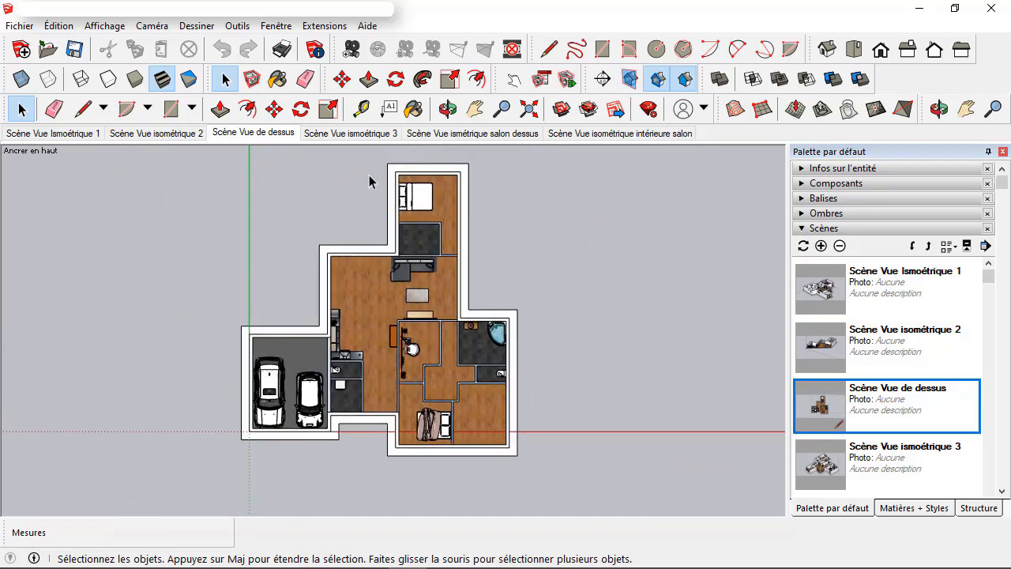
click(332, 133)
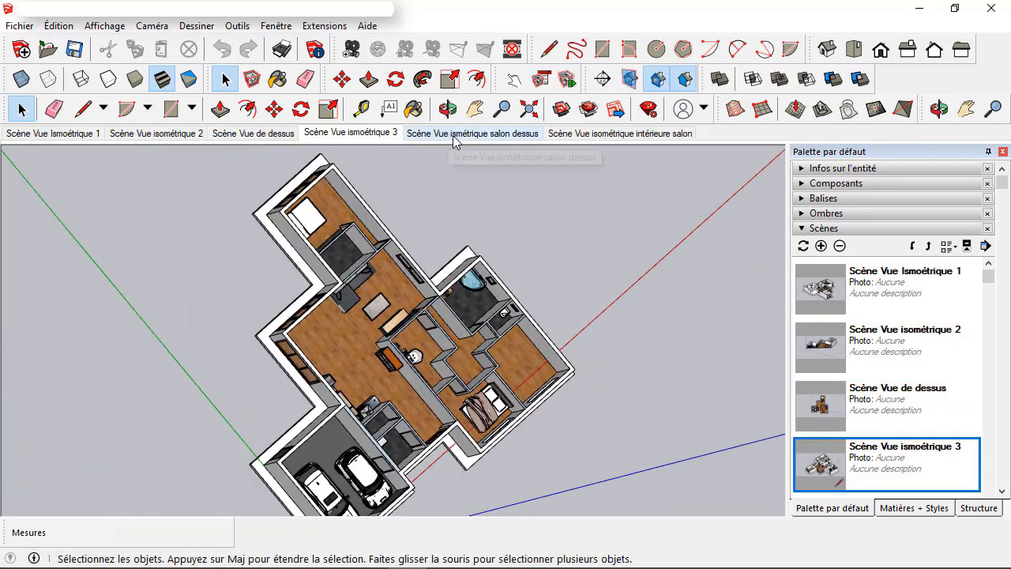
click(472, 134)
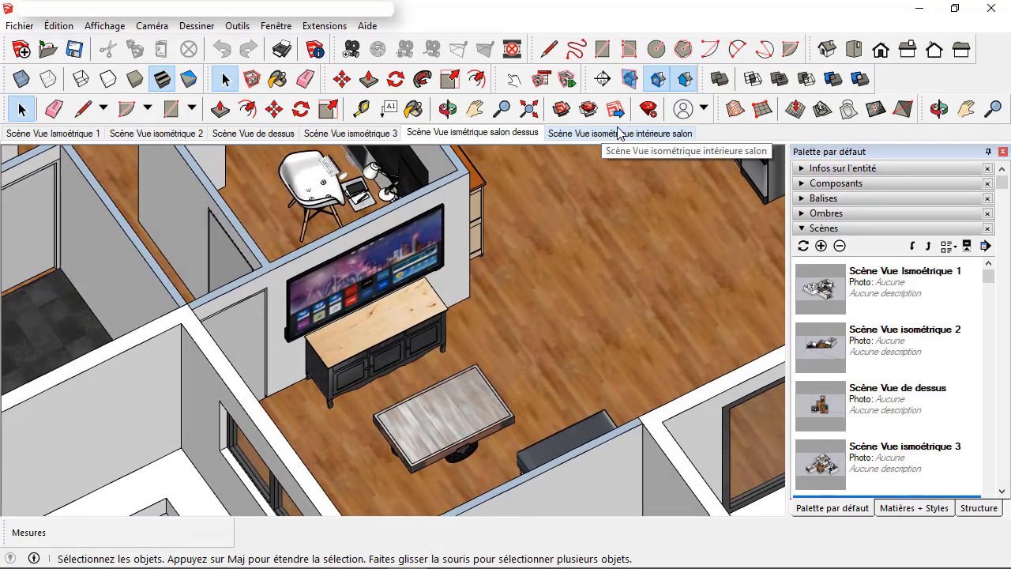
click(618, 133)
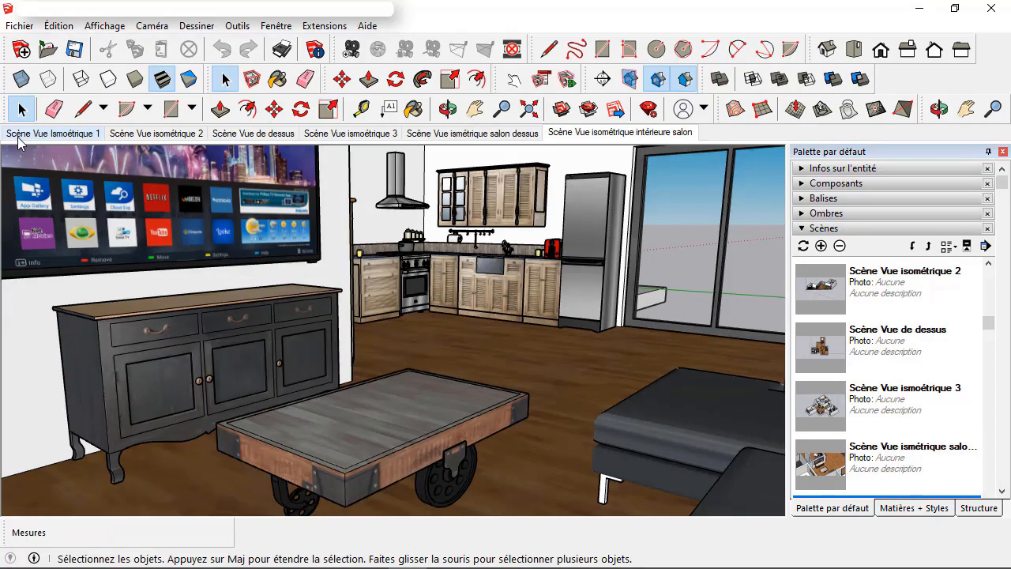
click(22, 133)
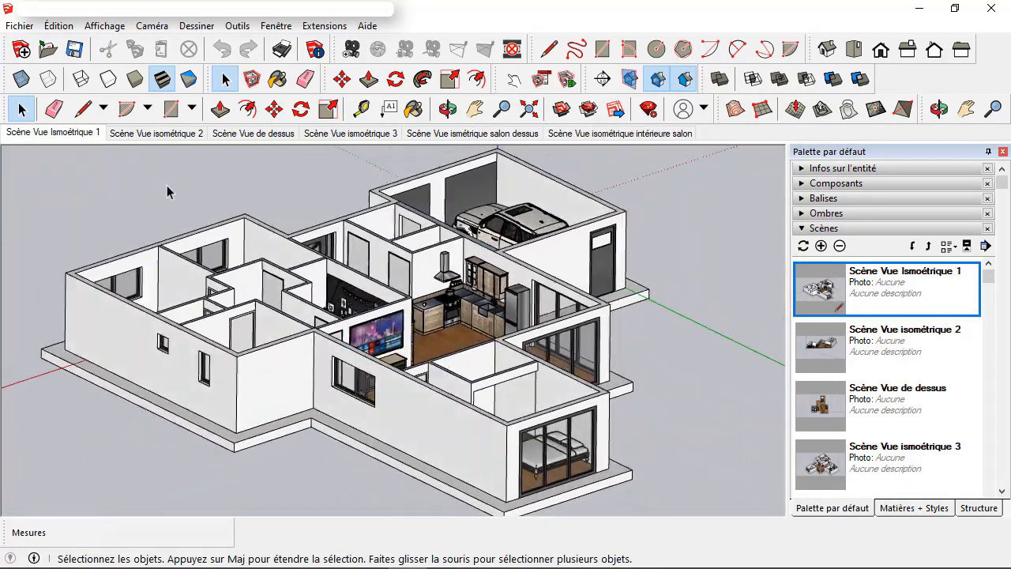
- Advance the model view to the next scene, Scène Vue isométrique 2, using the animation command
click(107, 27)
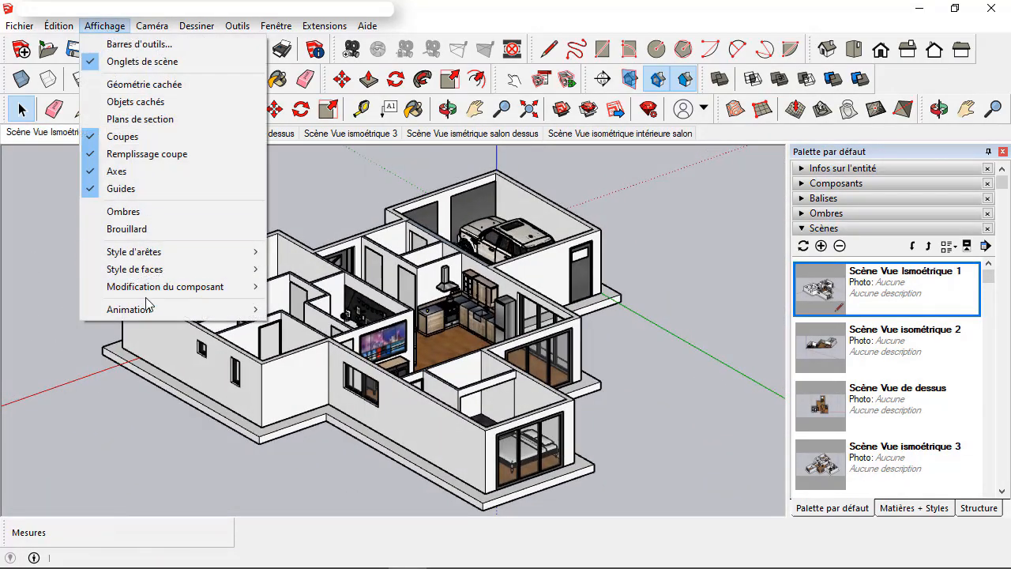
mouse_move(145, 309)
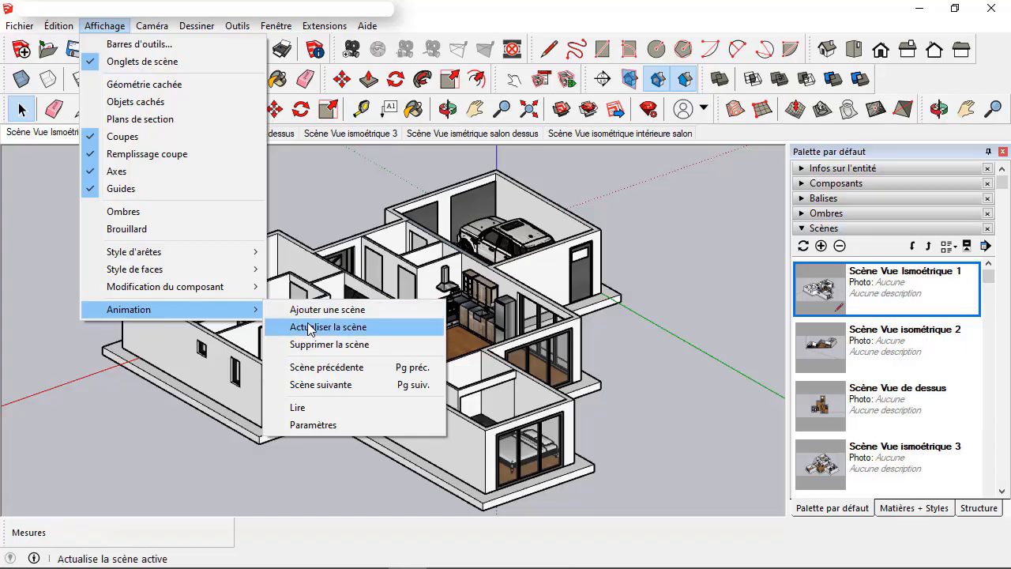
click(316, 385)
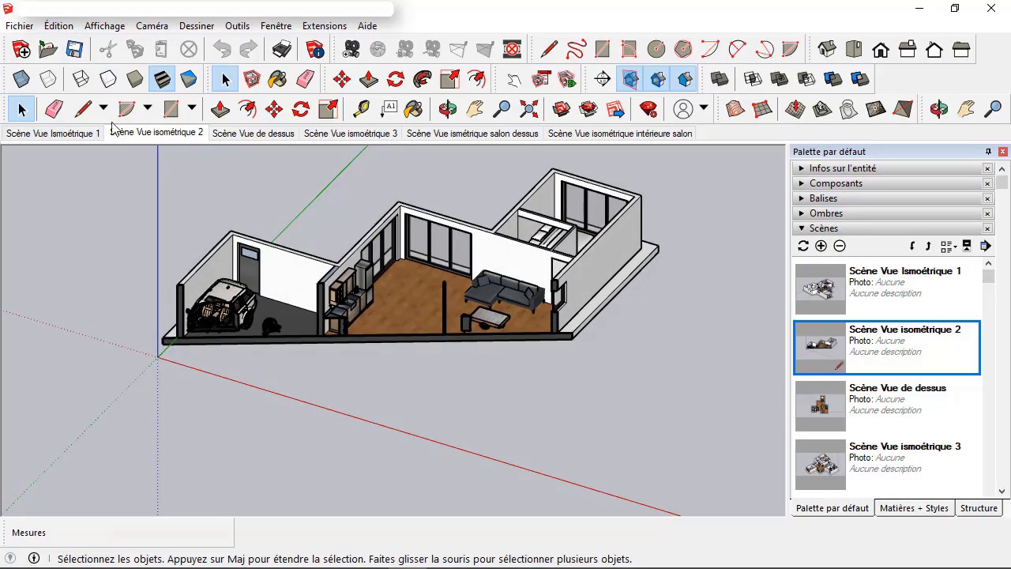
- Play the animated slideshow of the scenes, pause and resume it, and stop it at the living-room scene seen from above
click(104, 26)
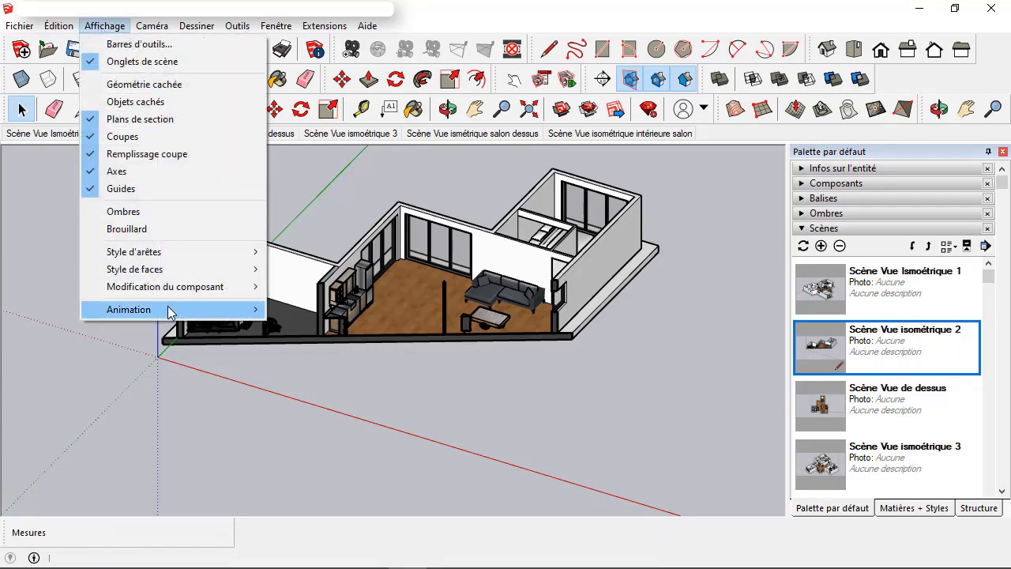
mouse_move(189, 309)
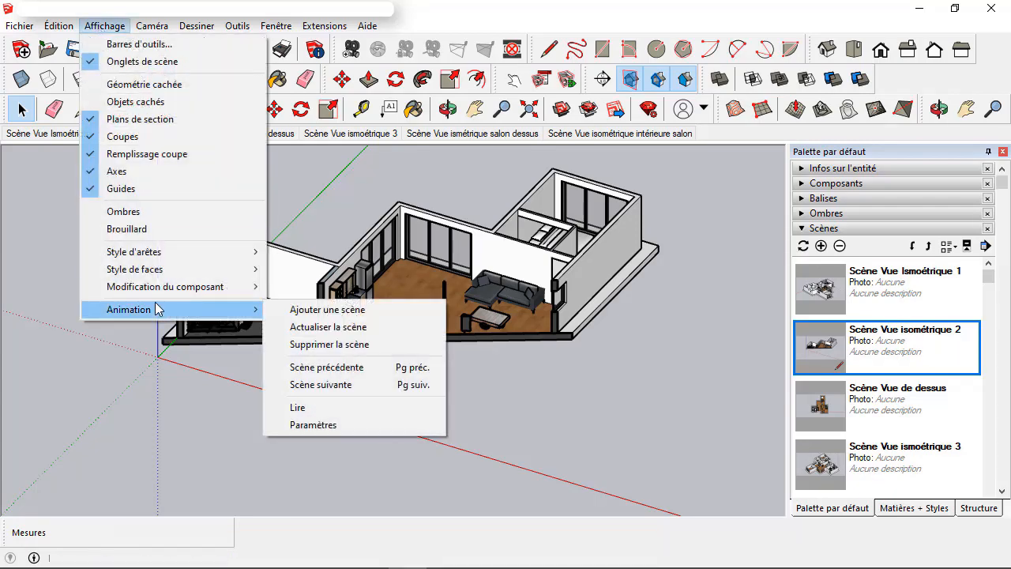
click(345, 408)
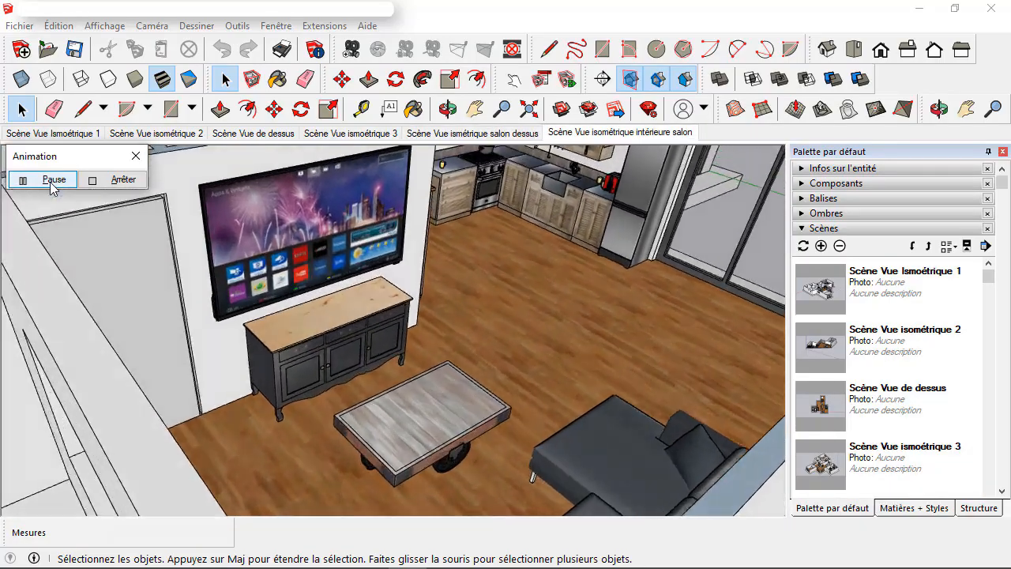
click(52, 181)
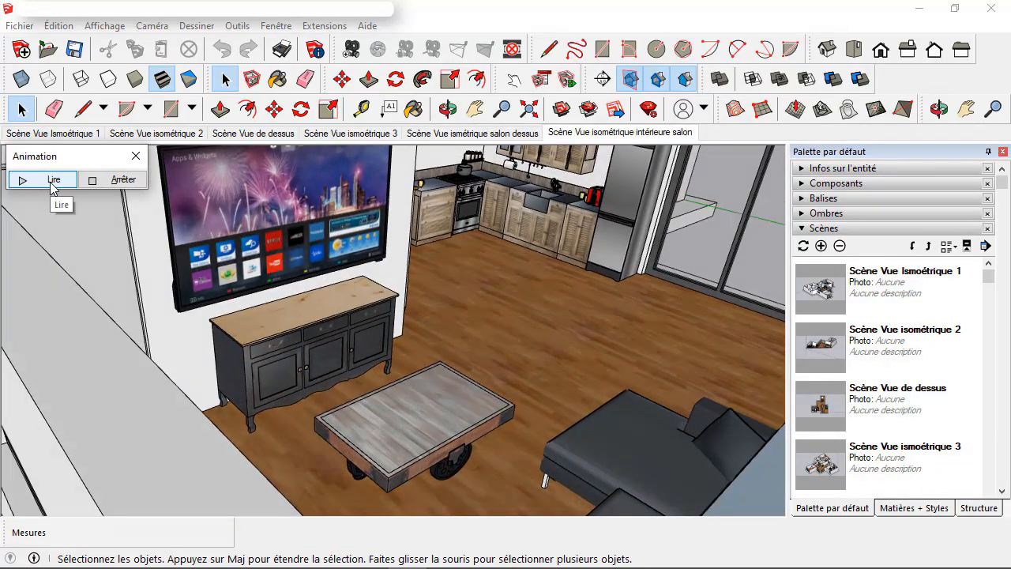
click(52, 183)
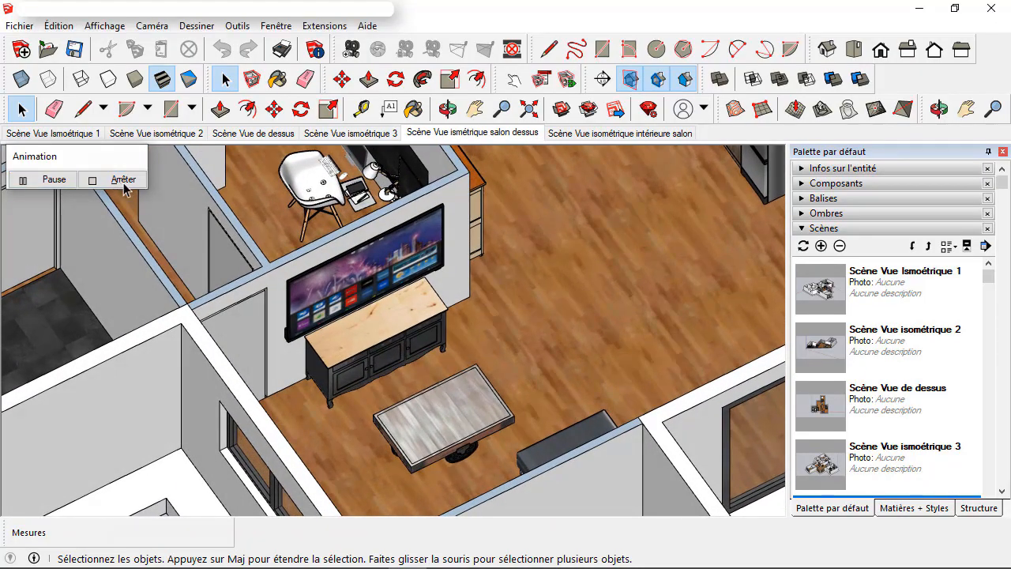
click(120, 179)
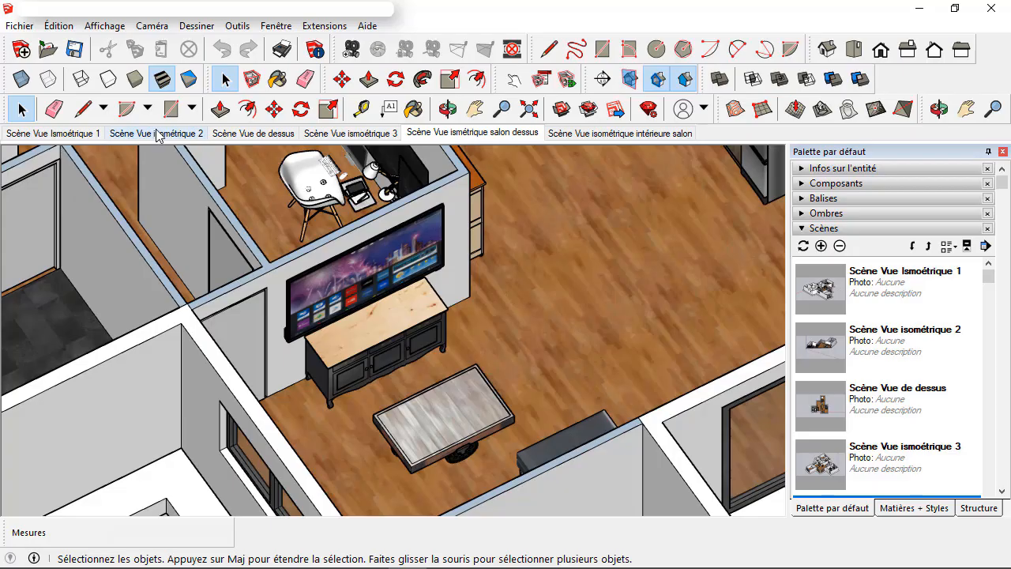
- Return to Scène Vue Ismoétrique 1 and examine its animation inclusion setting and saved properties
click(86, 134)
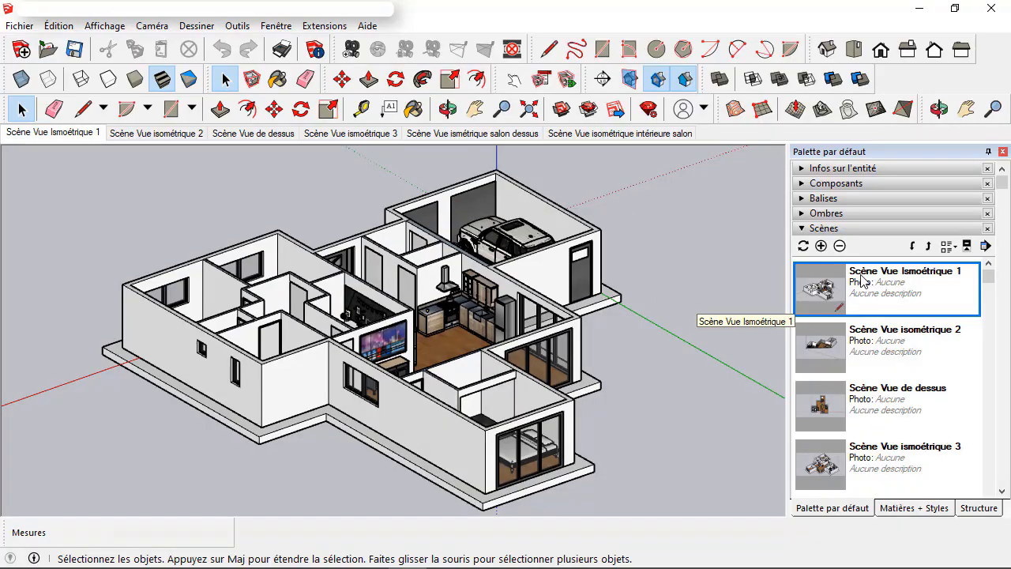
scroll(861, 296, down, 6)
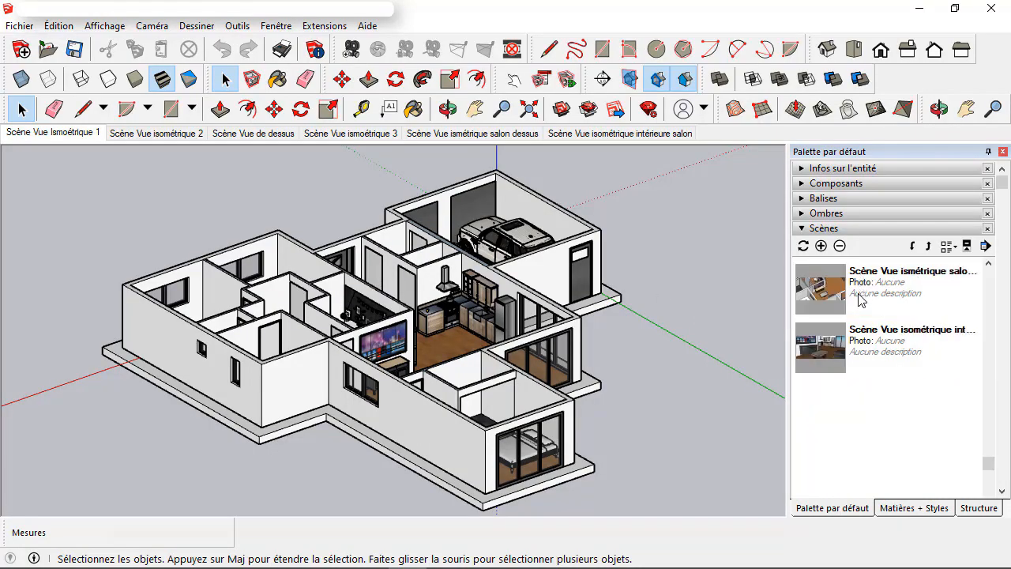
scroll(861, 300, down, 2)
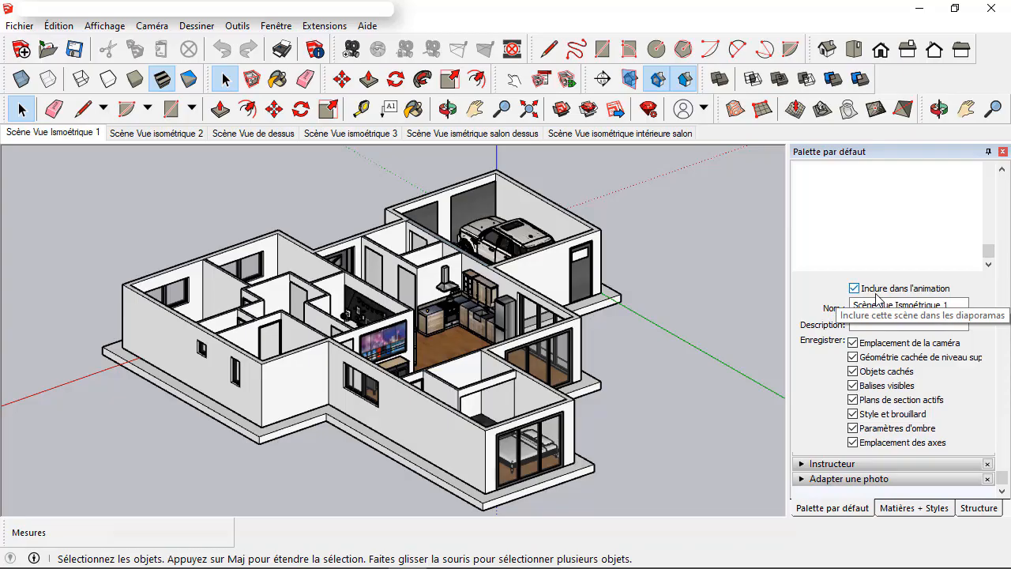
scroll(875, 299, up, 3)
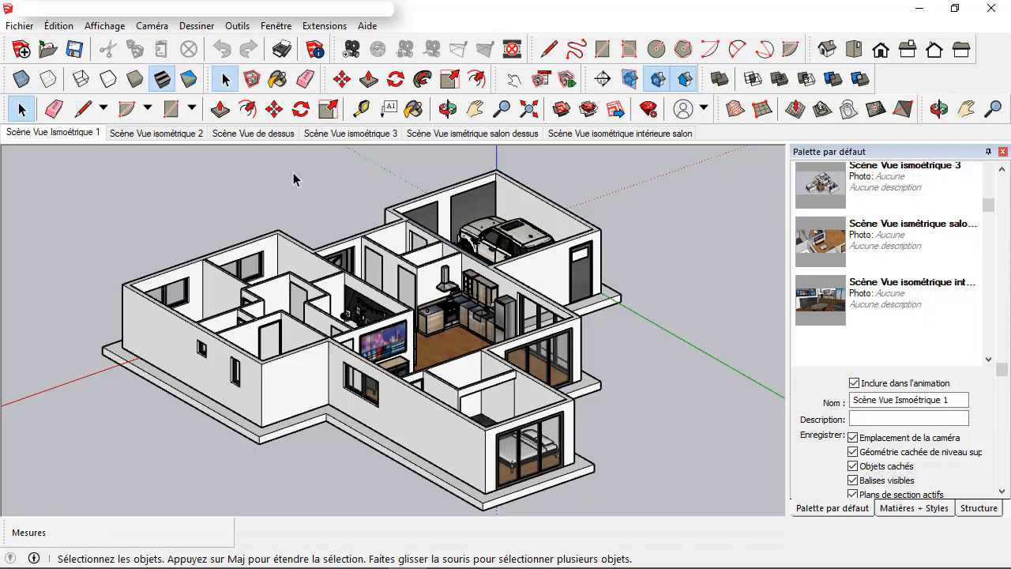
- Review the model's animation settings for scene transition time and delay between scenes, then close them
click(104, 25)
mouse_move(135, 309)
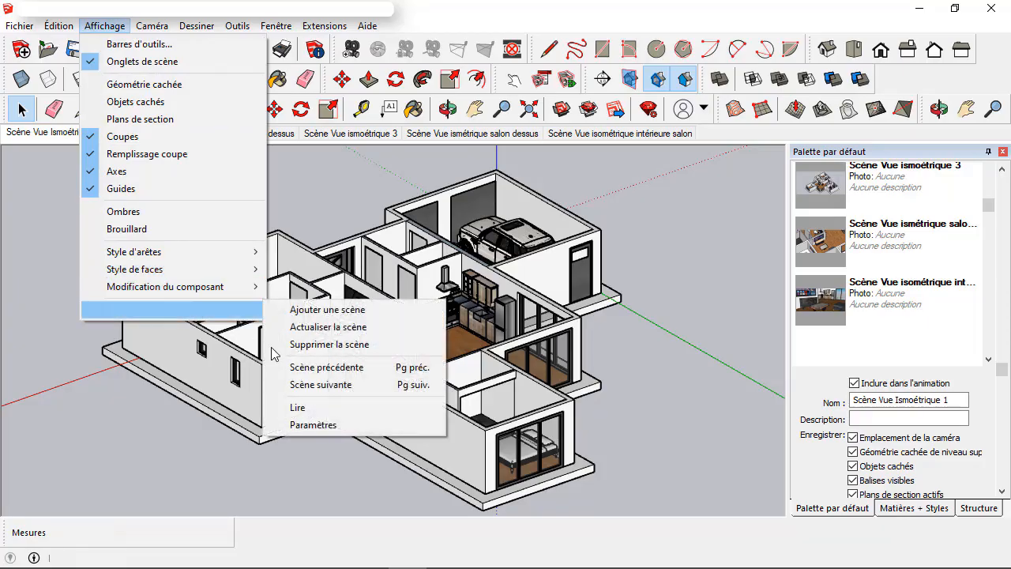
click(304, 426)
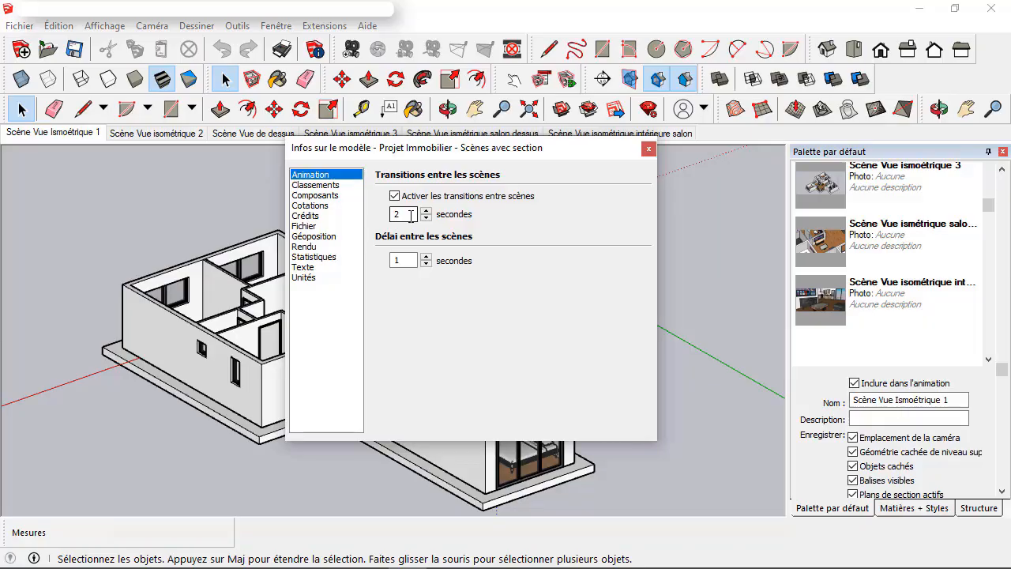
click(401, 261)
drag(418, 148, 421, 183)
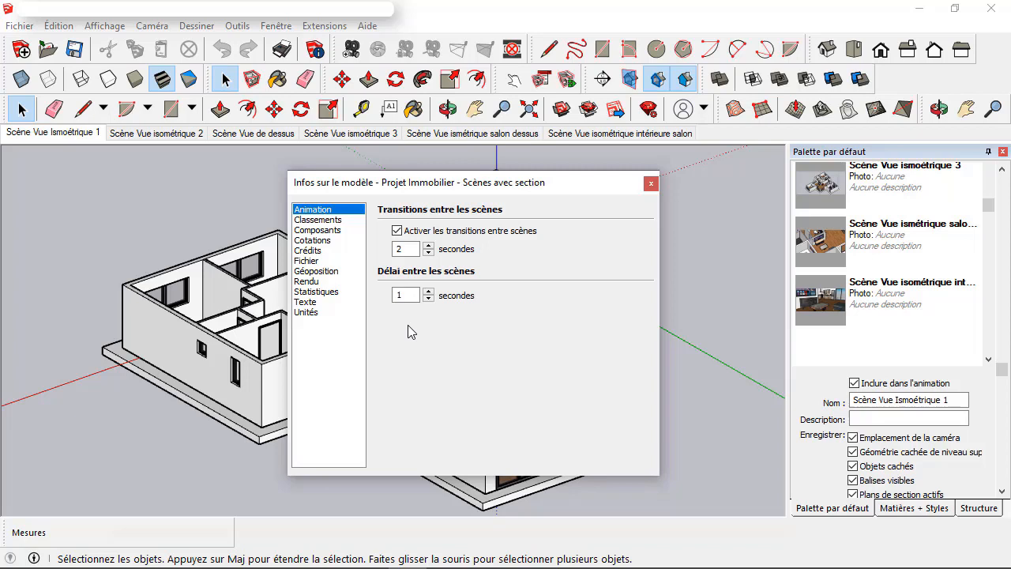
click(650, 184)
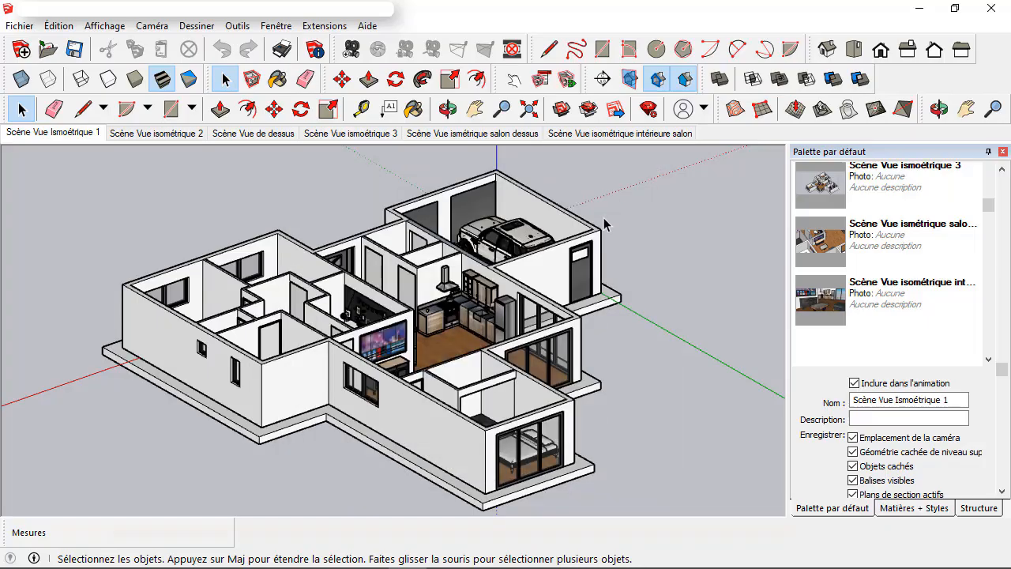
- Start an animation export of the scenes and choose Fichier vidéo MP4 H.264 (*.mp4) as the file type
click(19, 26)
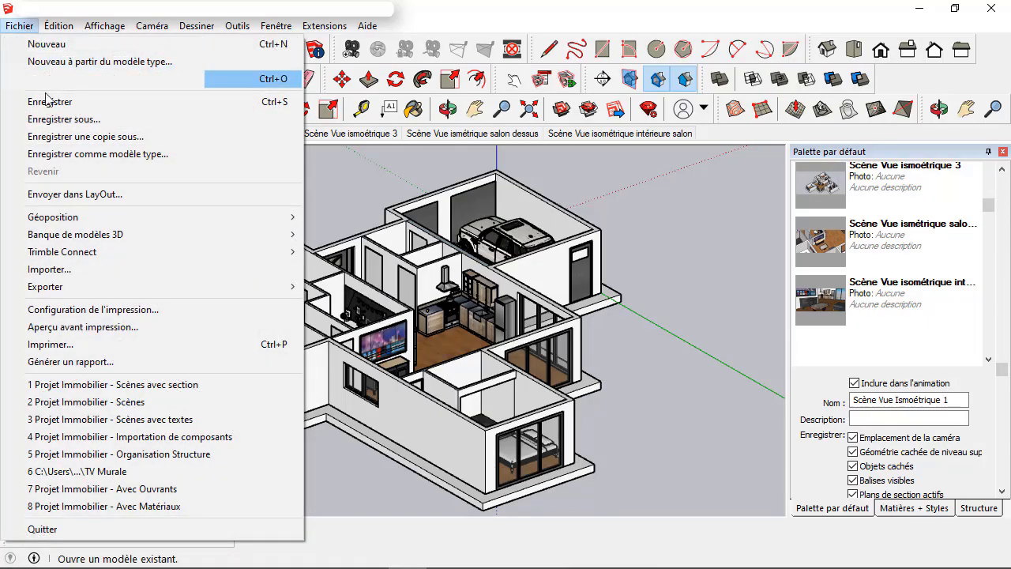
mouse_move(131, 294)
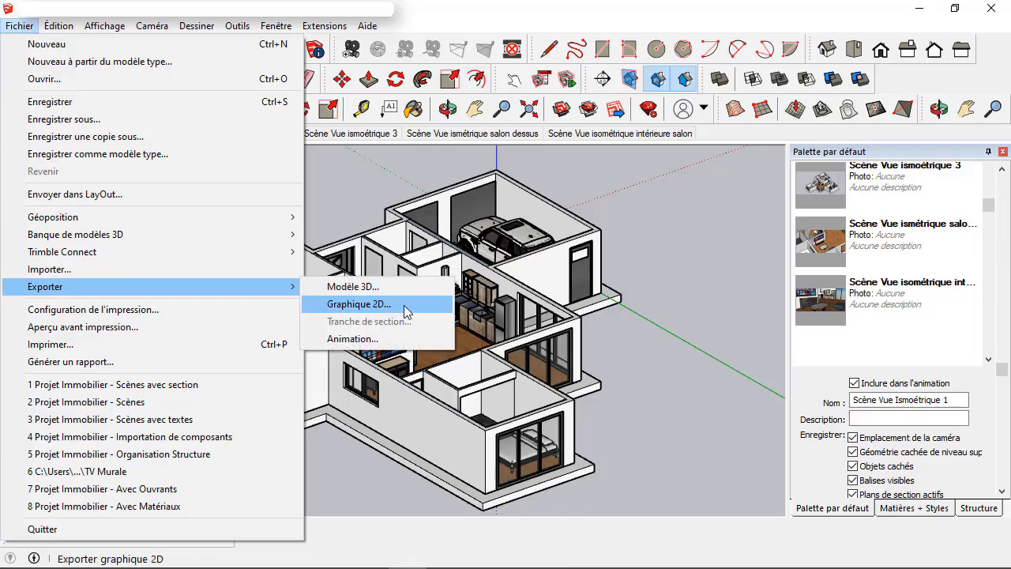
click(386, 343)
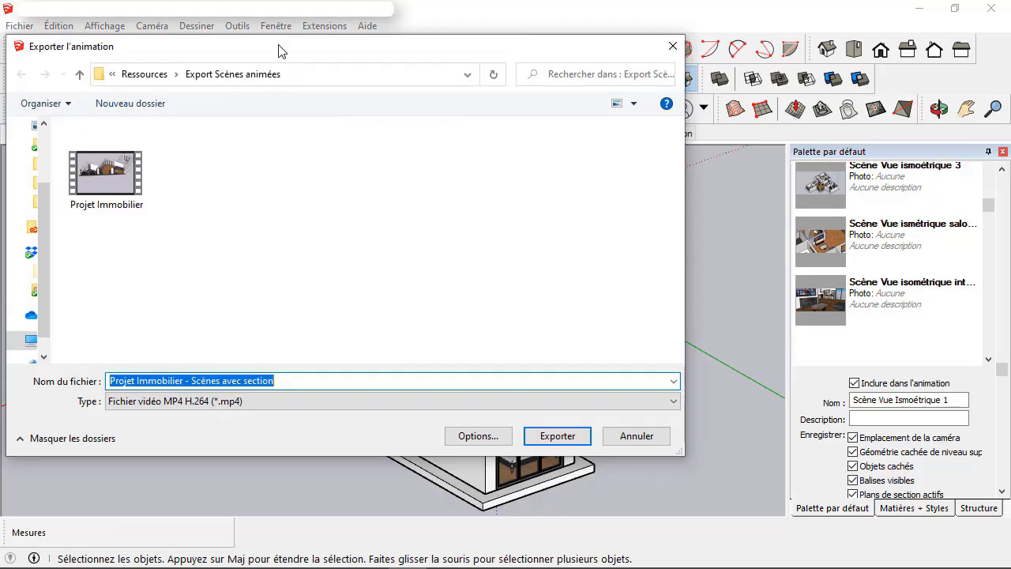
drag(281, 49, 443, 68)
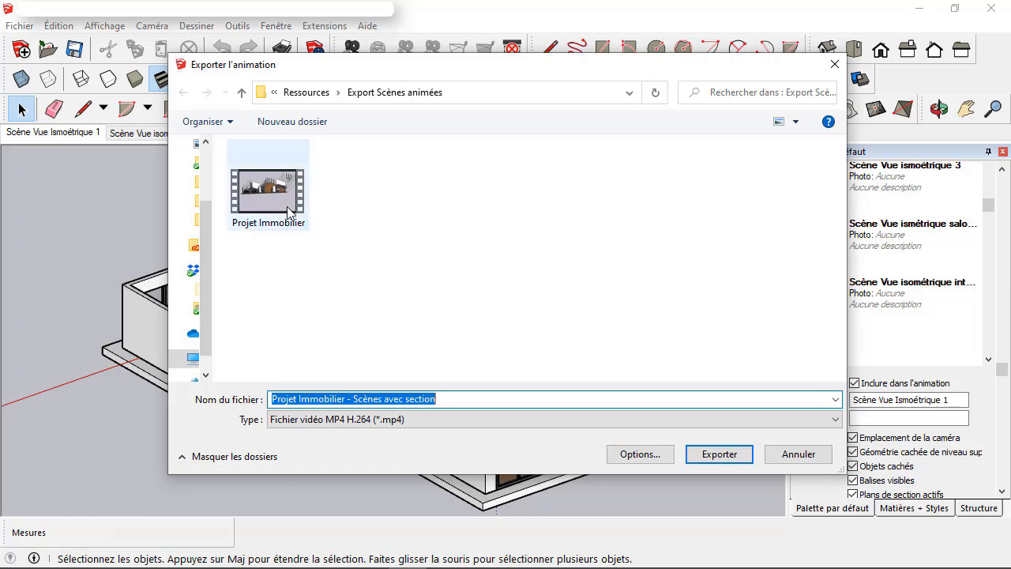
mouse_move(287, 212)
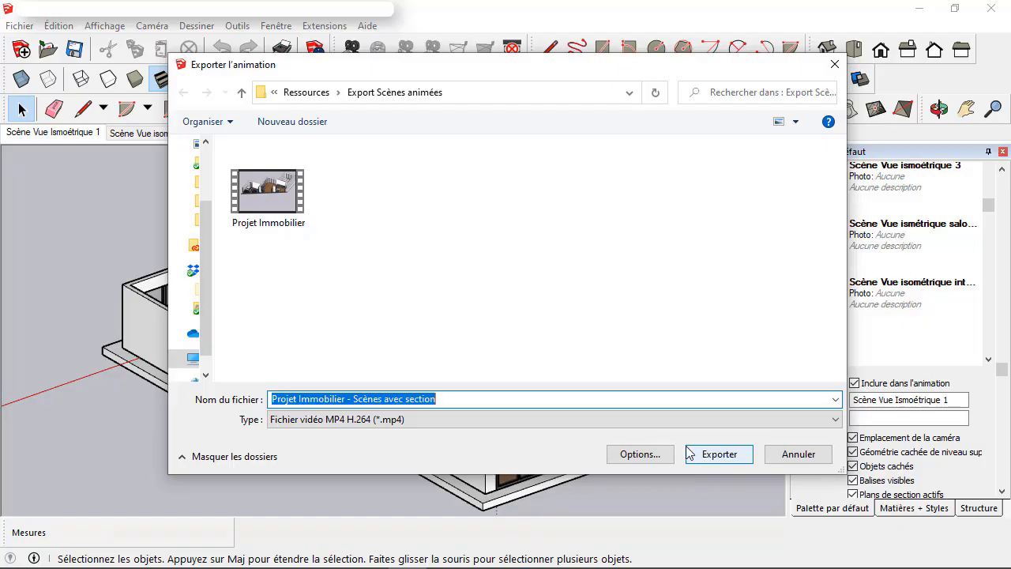
drag(553, 68, 522, 71)
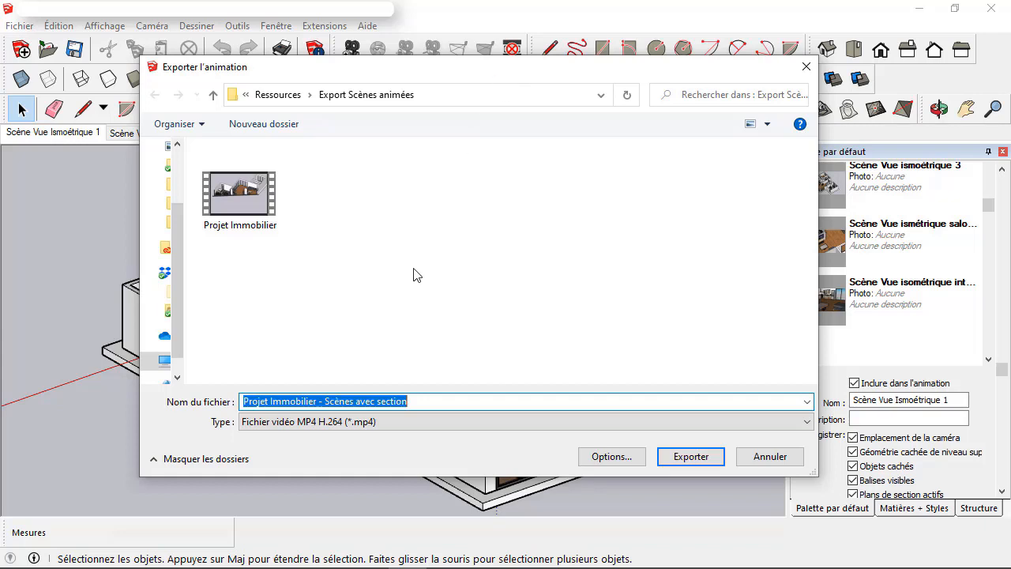
click(376, 420)
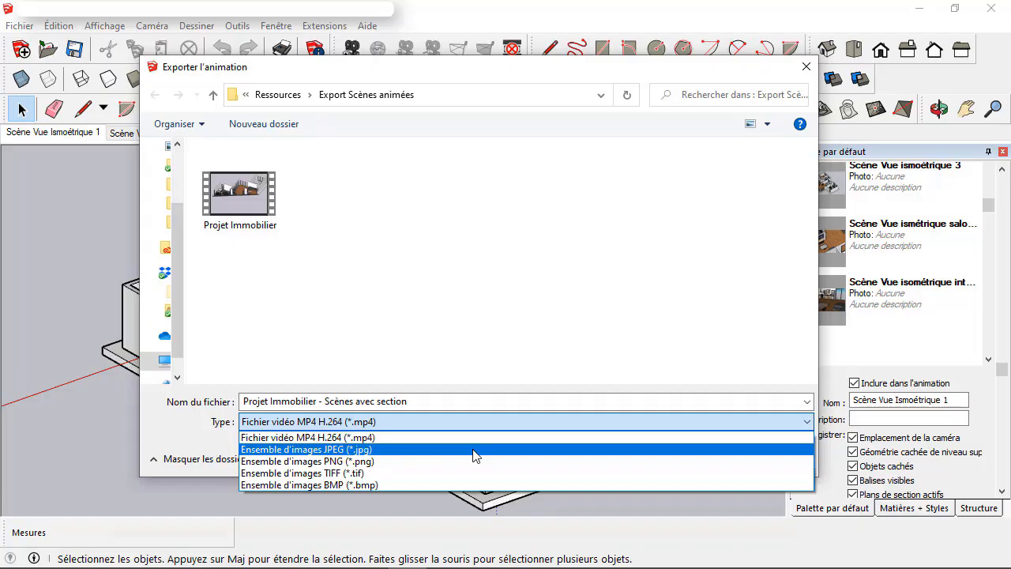
click(433, 438)
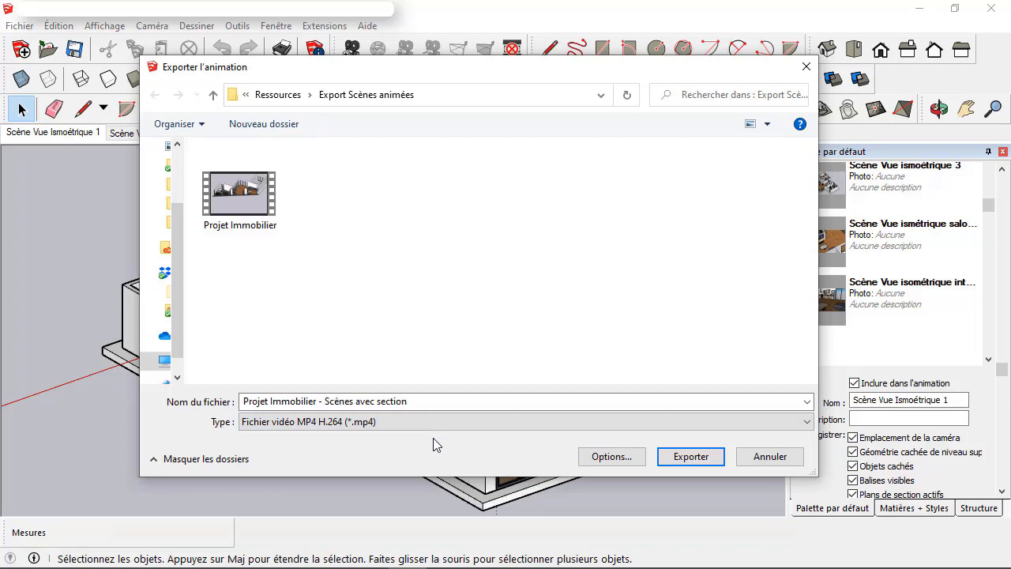
- Open the animation export options, review the custom resolution's proportion choices, and set the resolution to HD 720p
click(608, 457)
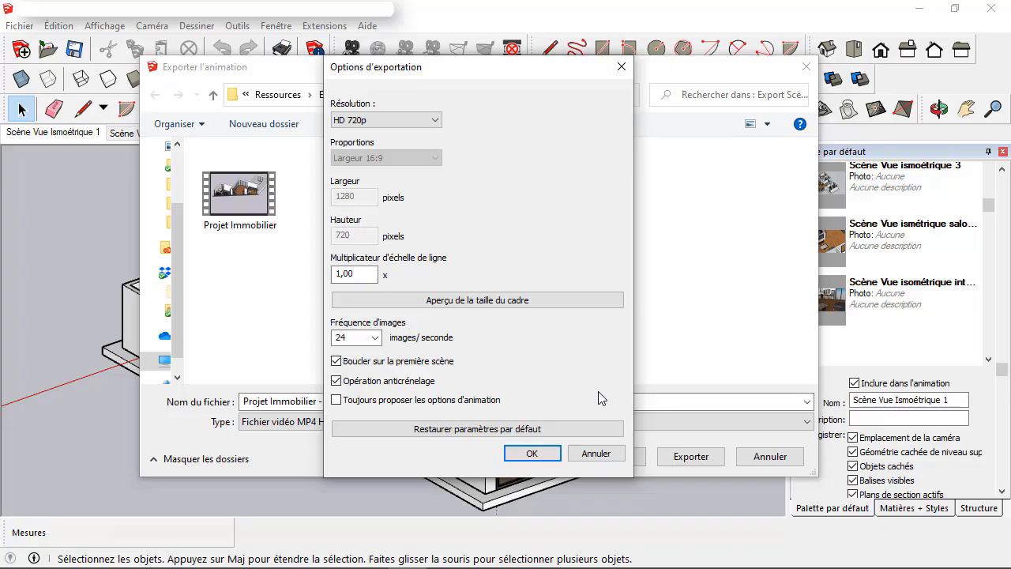
click(434, 120)
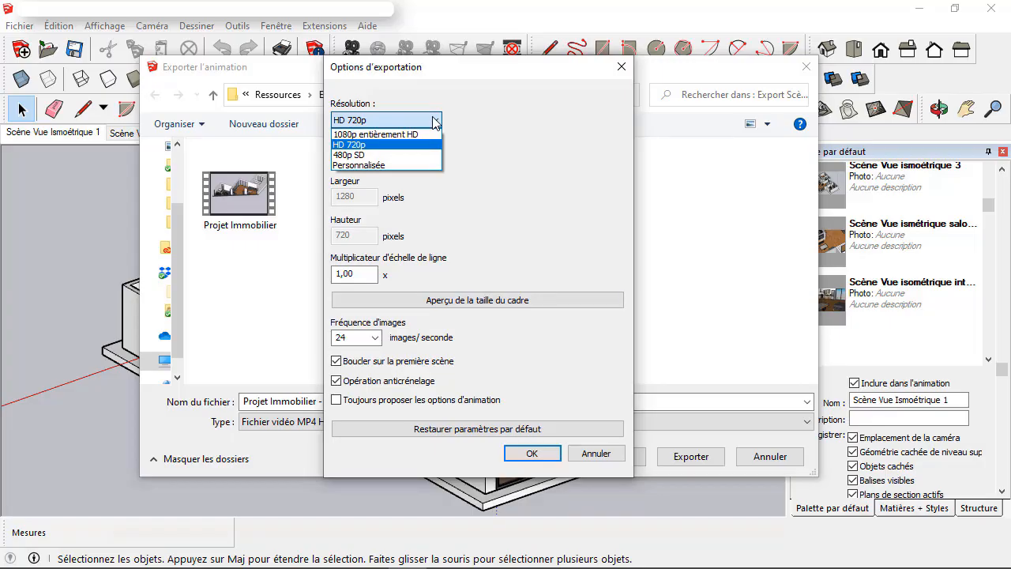
click(390, 165)
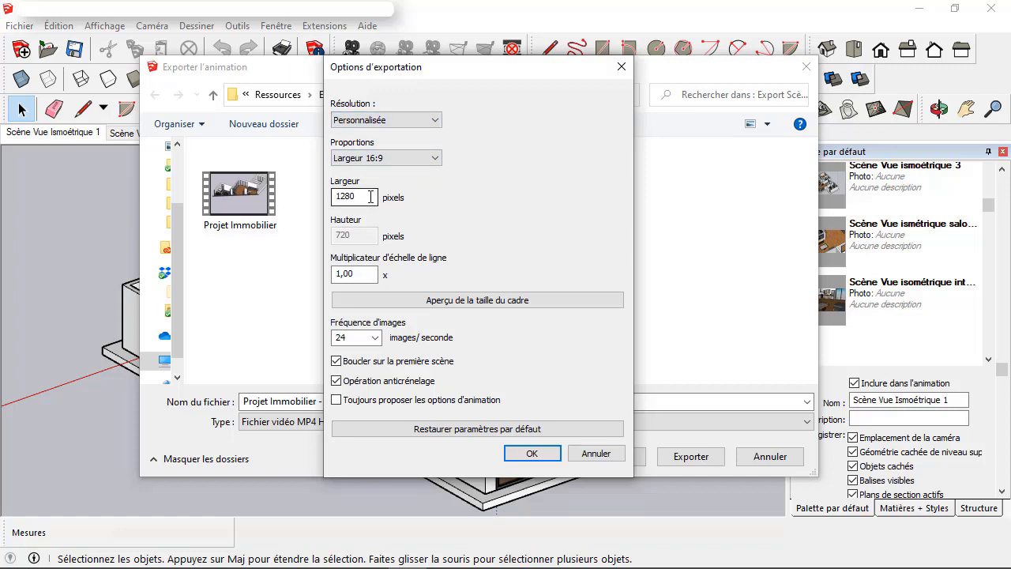
click(398, 156)
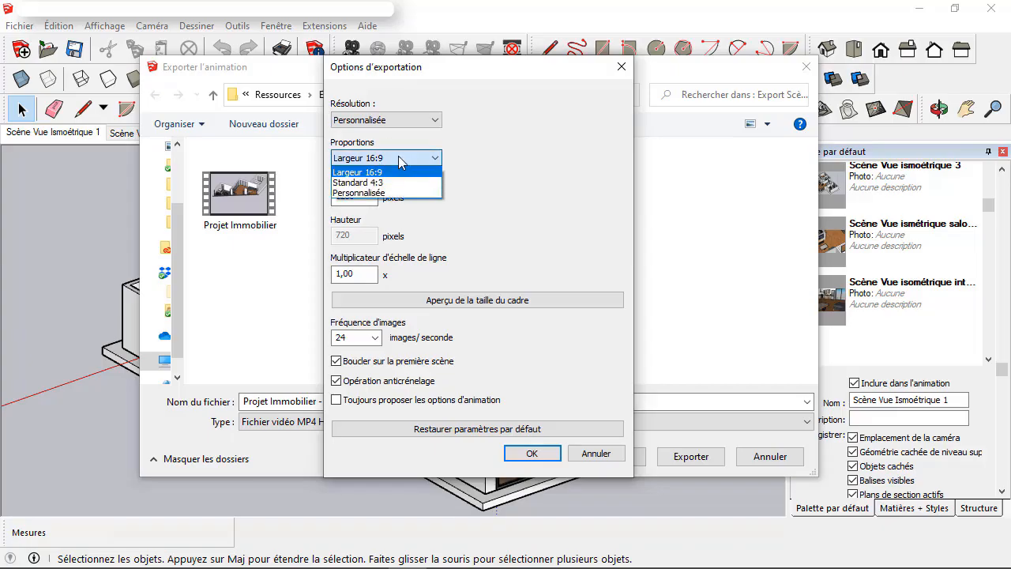
click(399, 157)
click(395, 121)
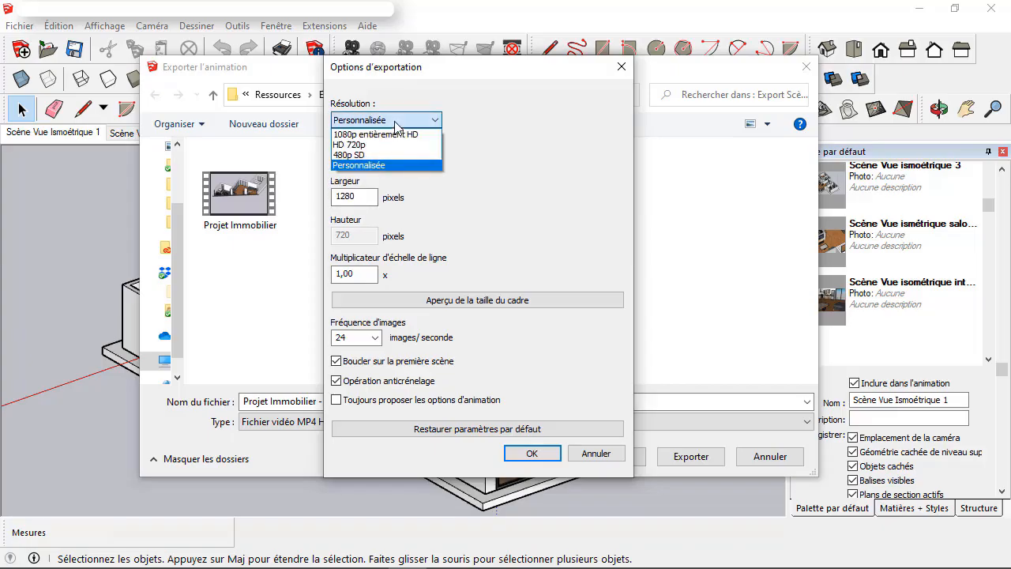
click(391, 145)
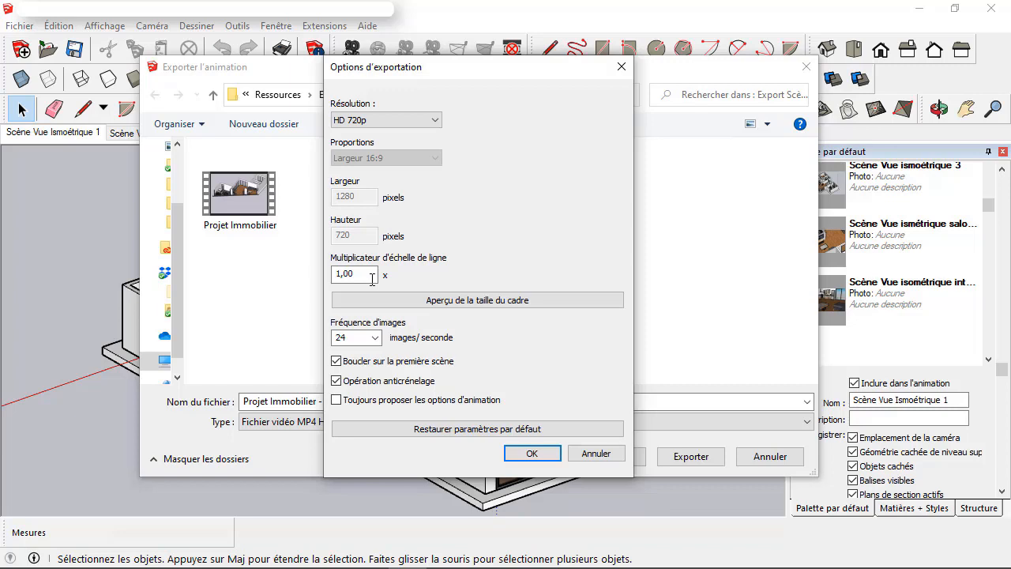
- Preview the frame size of the animation export and close the preview
click(463, 308)
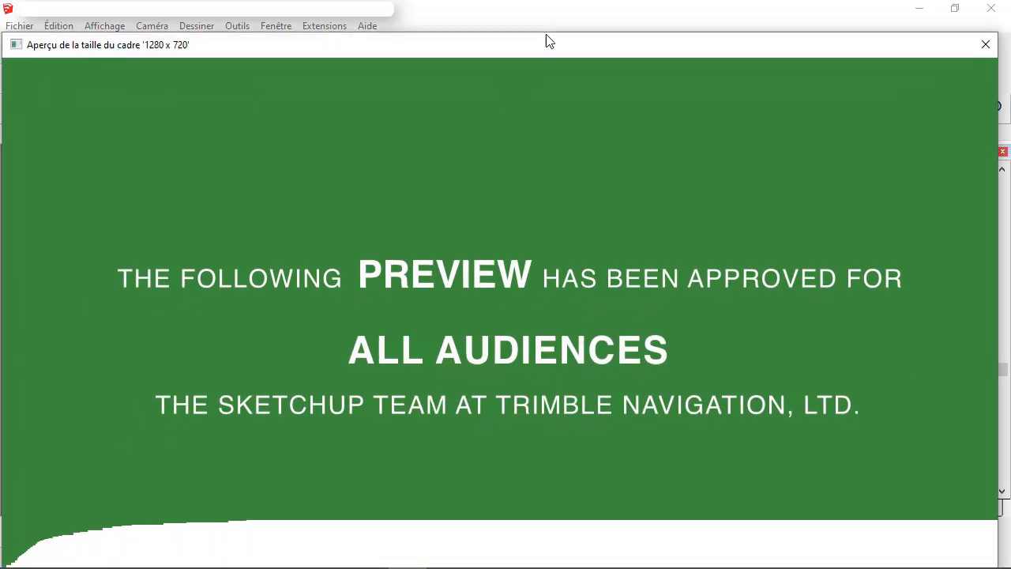
drag(543, 26, 535, 13)
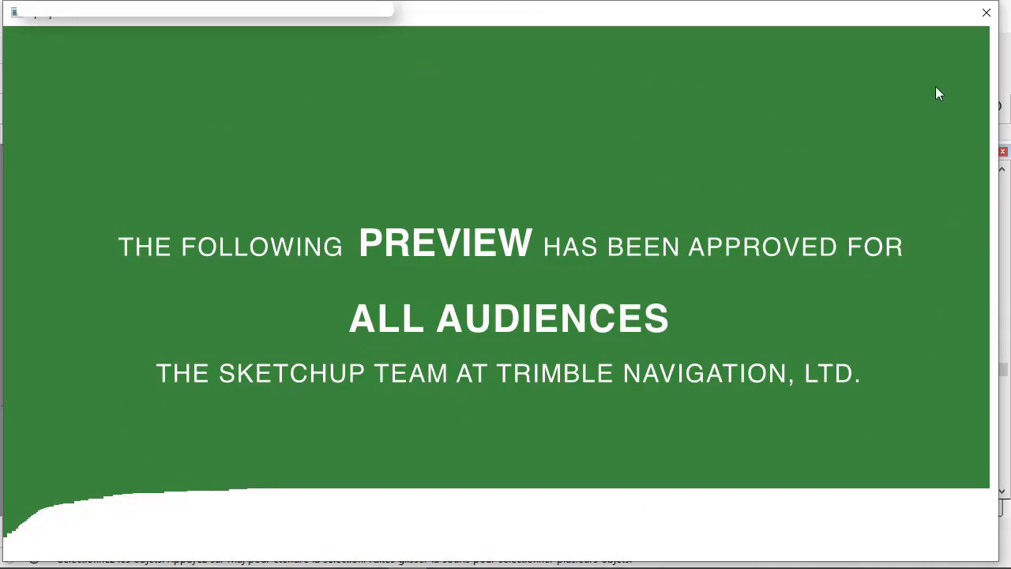
click(986, 12)
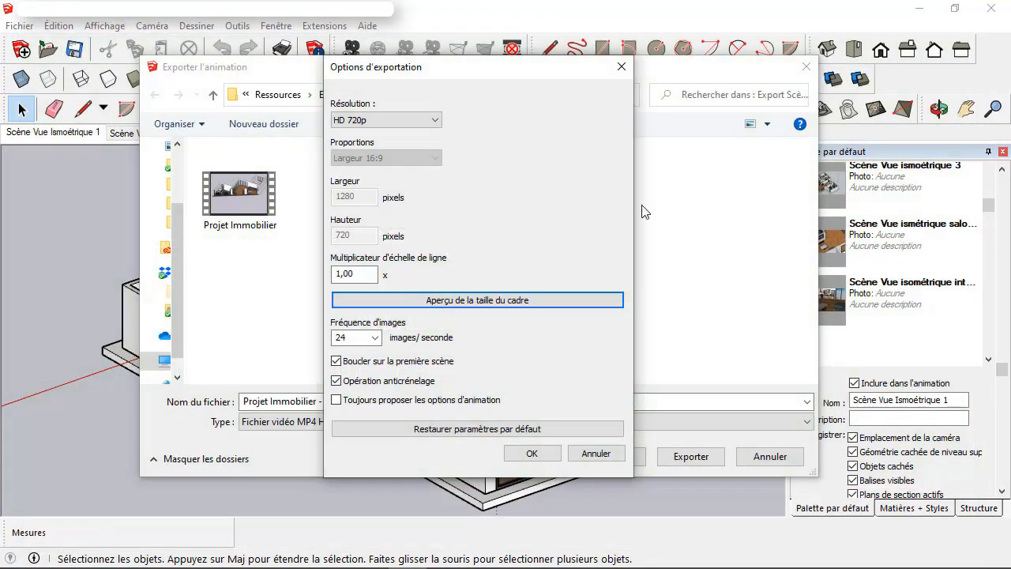
- Review the available frame rates, keep 24 images per second, and accept the export options
click(382, 338)
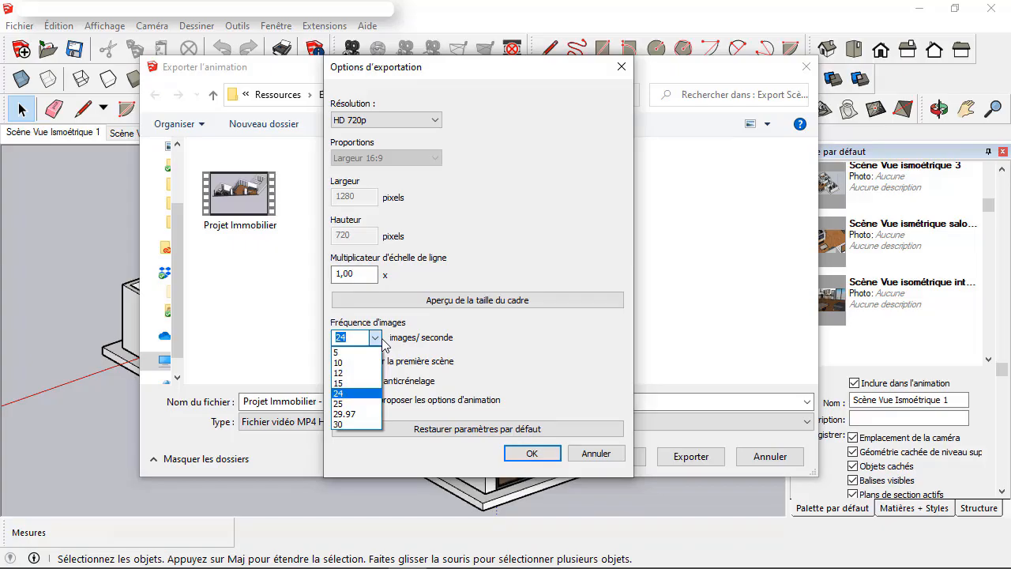
click(382, 338)
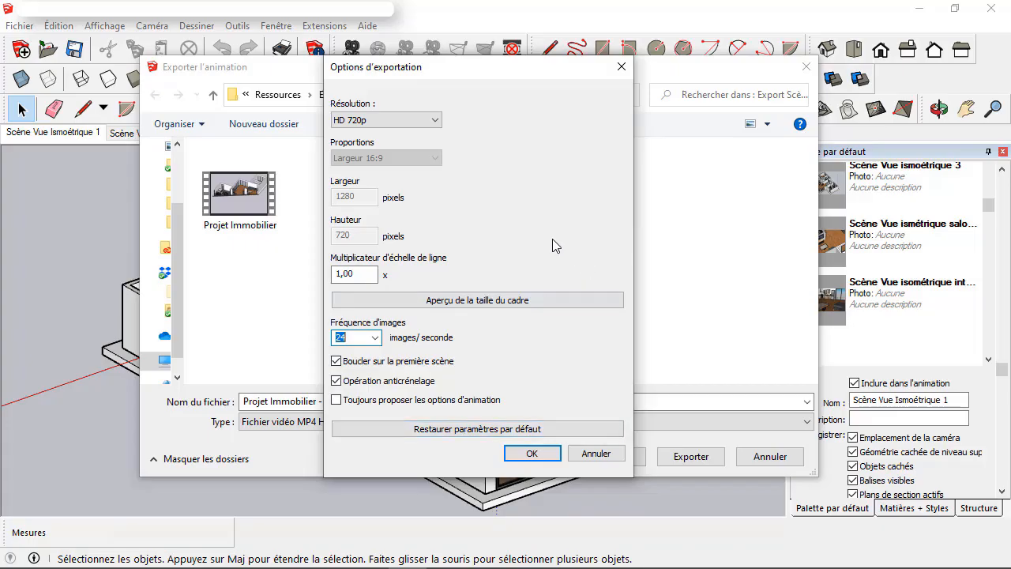
click(530, 452)
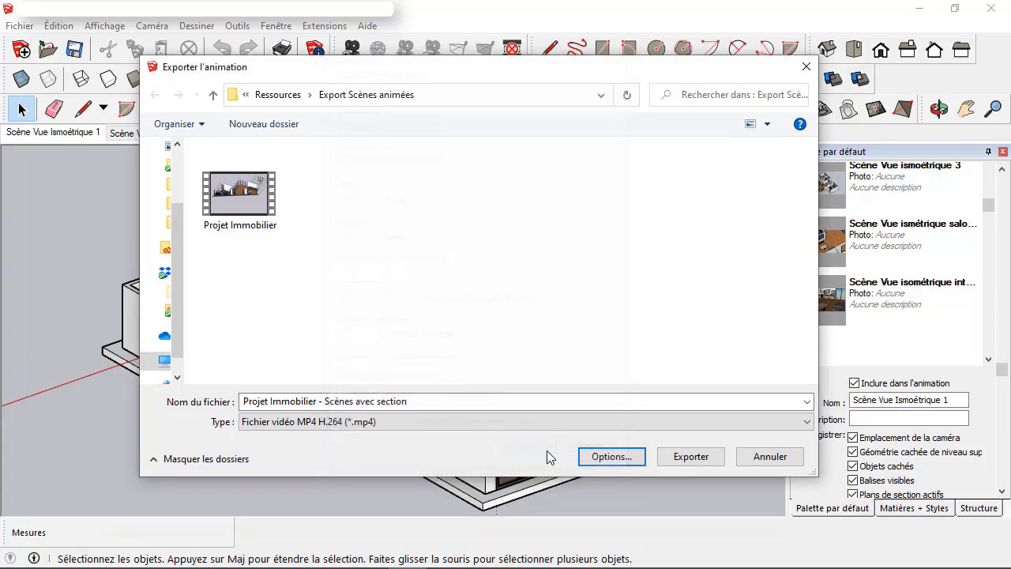
- Start exporting the animation as Projet Immobilier - Scènes avec section, cancel the export, and delete the incomplete video file
click(679, 456)
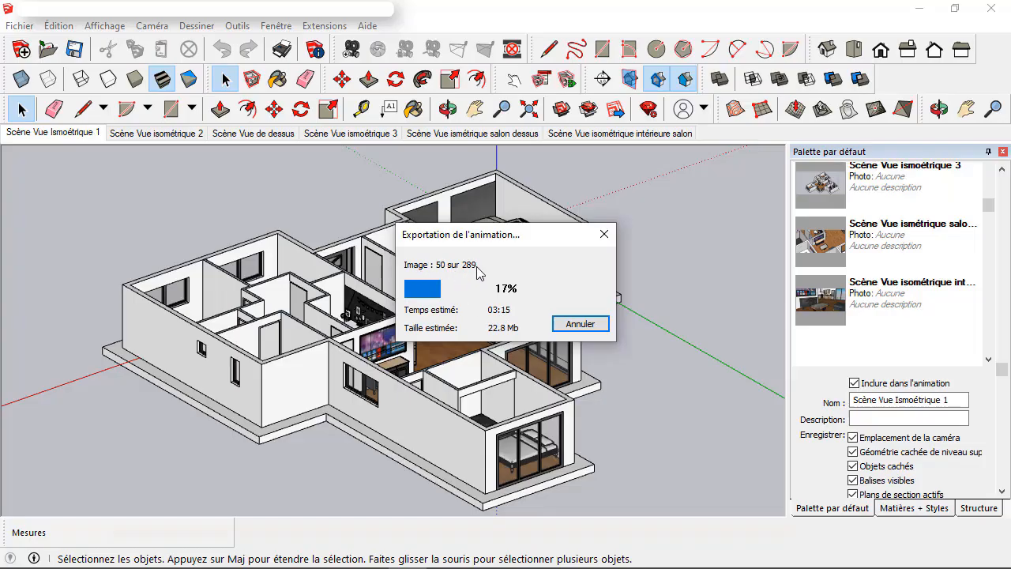
click(570, 325)
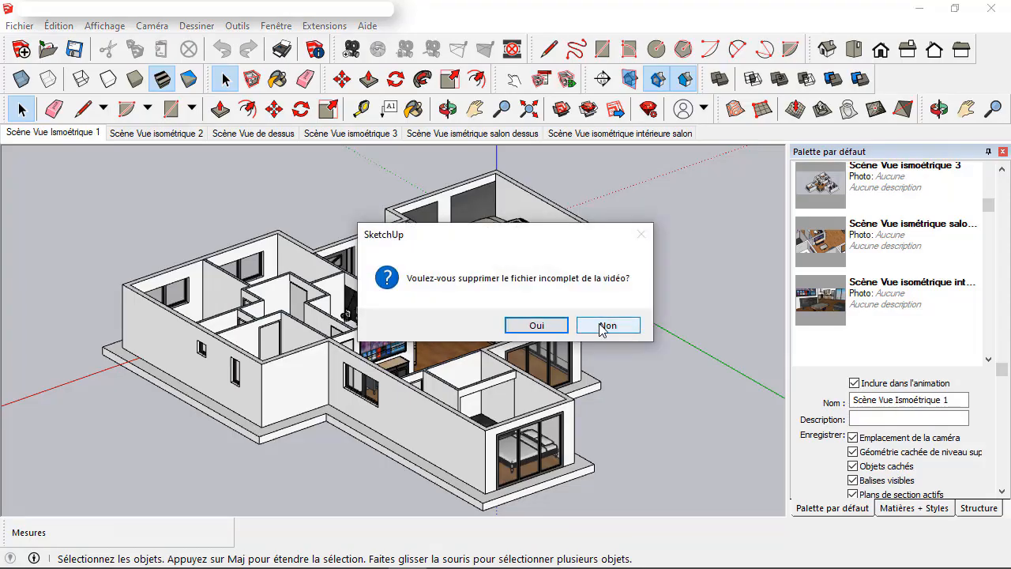
click(537, 325)
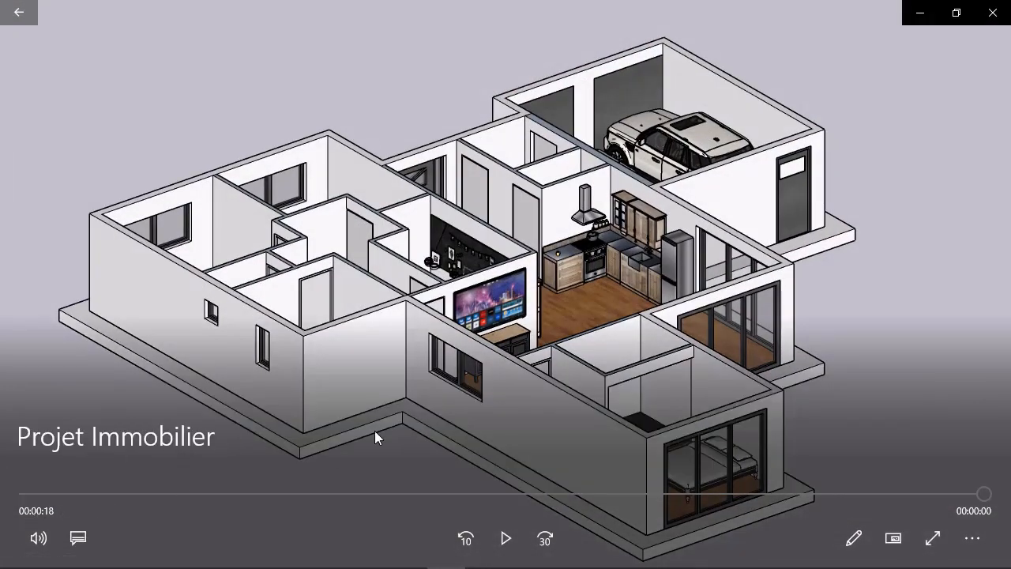
- Play the previously exported Projet Immobilier video in the video player
click(505, 539)
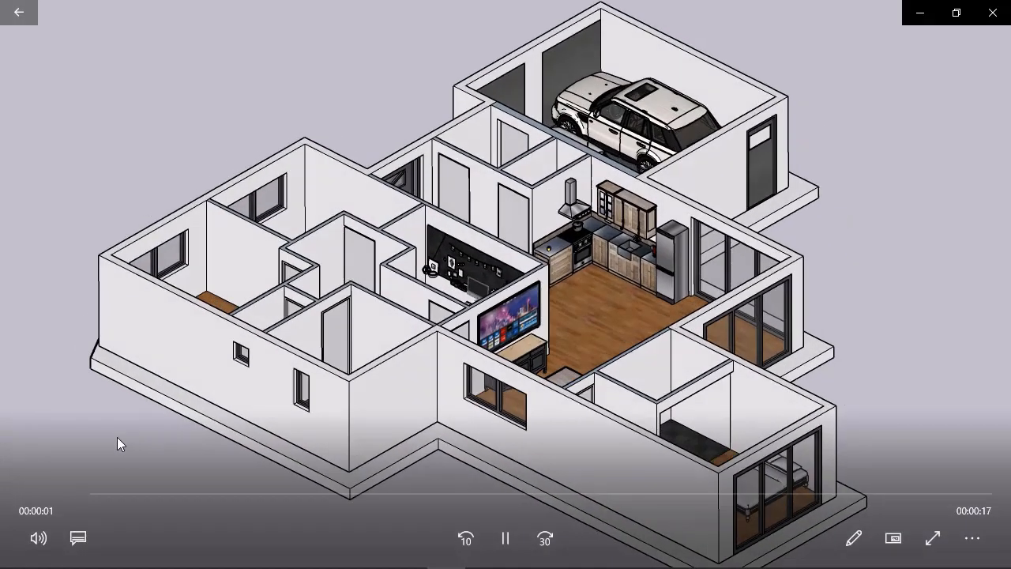